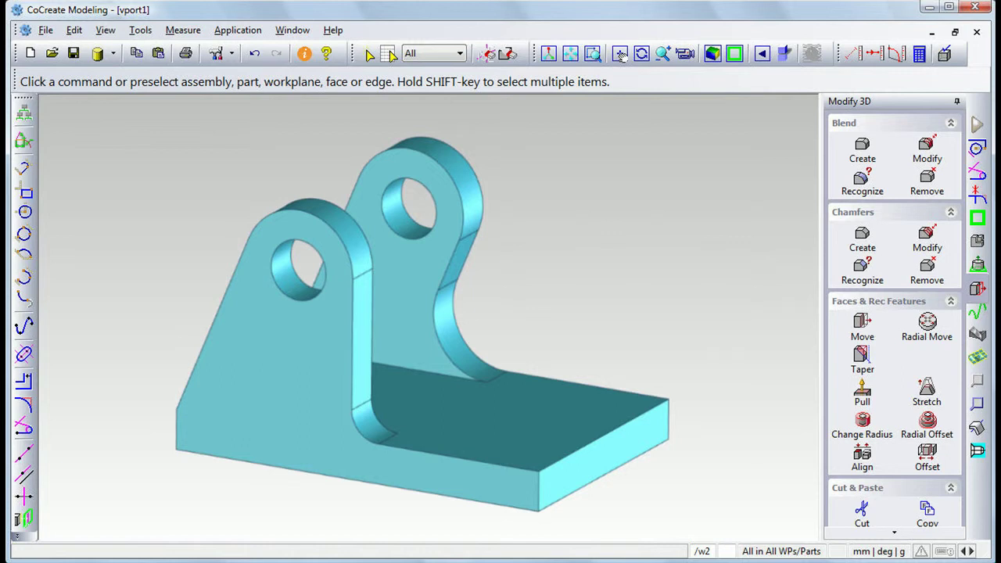
Sketch a 300 by 30 base rectangle on a new workplane w1
left_click(620, 53)
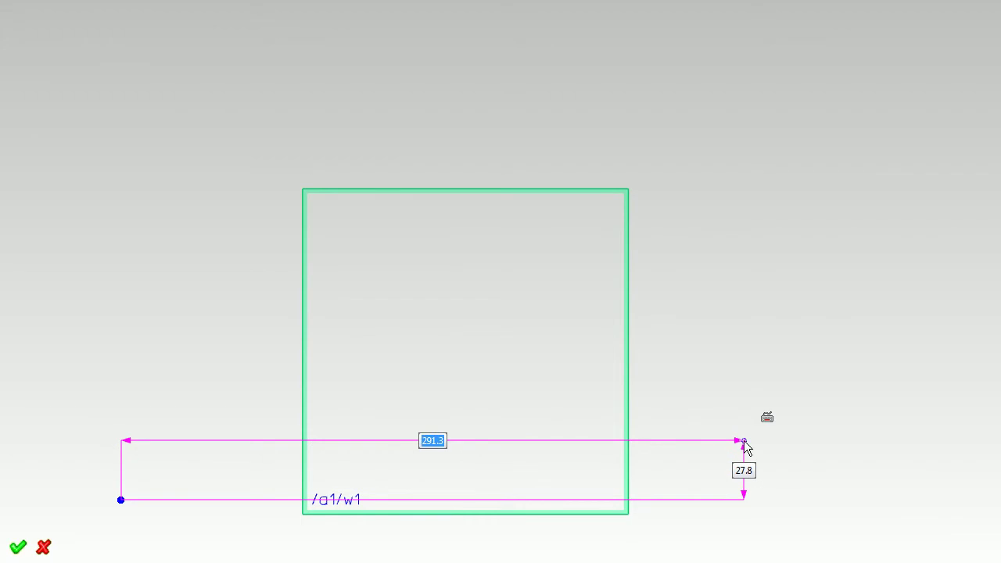
type("3")
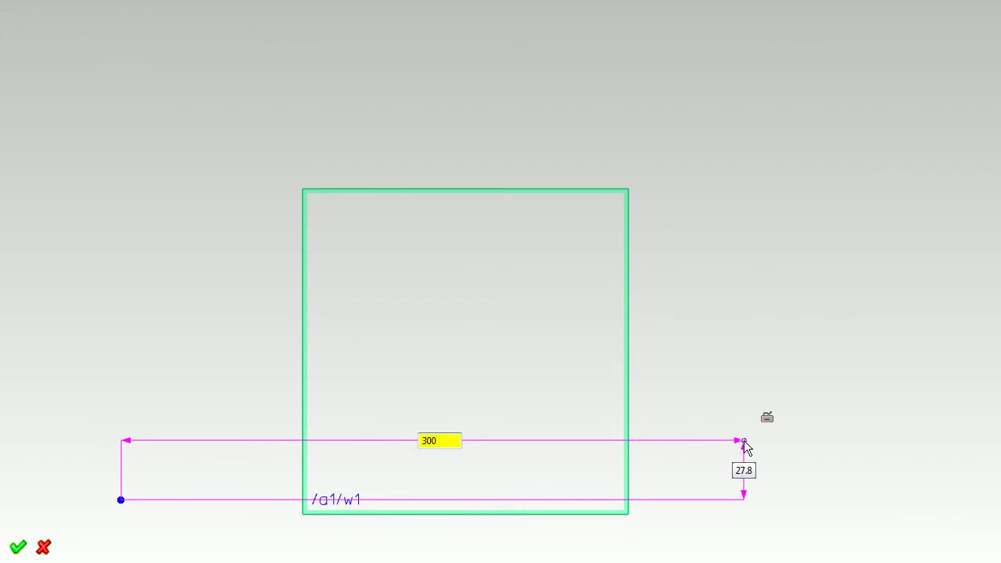
type("00")
key("Tab")
type("3")
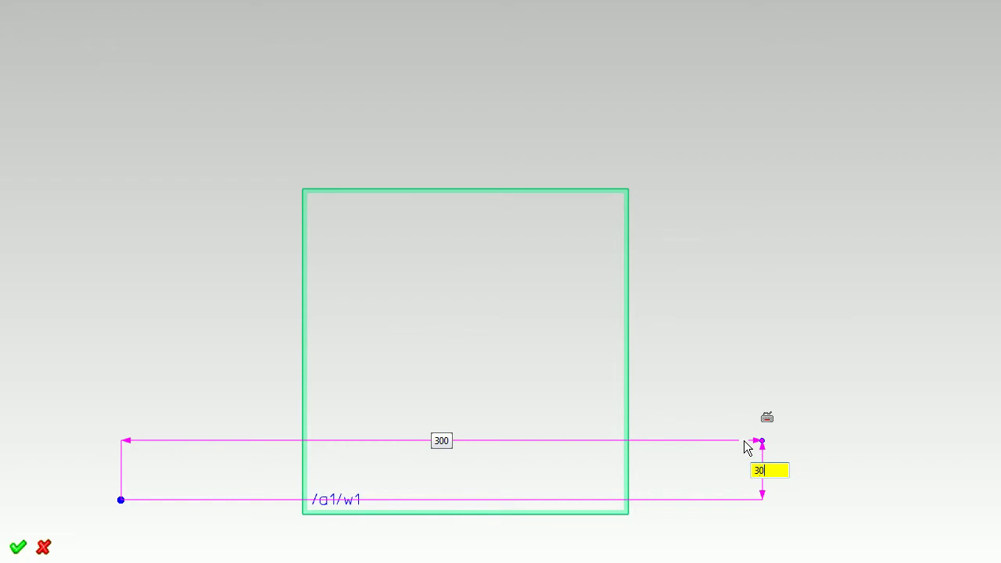
key("Return")
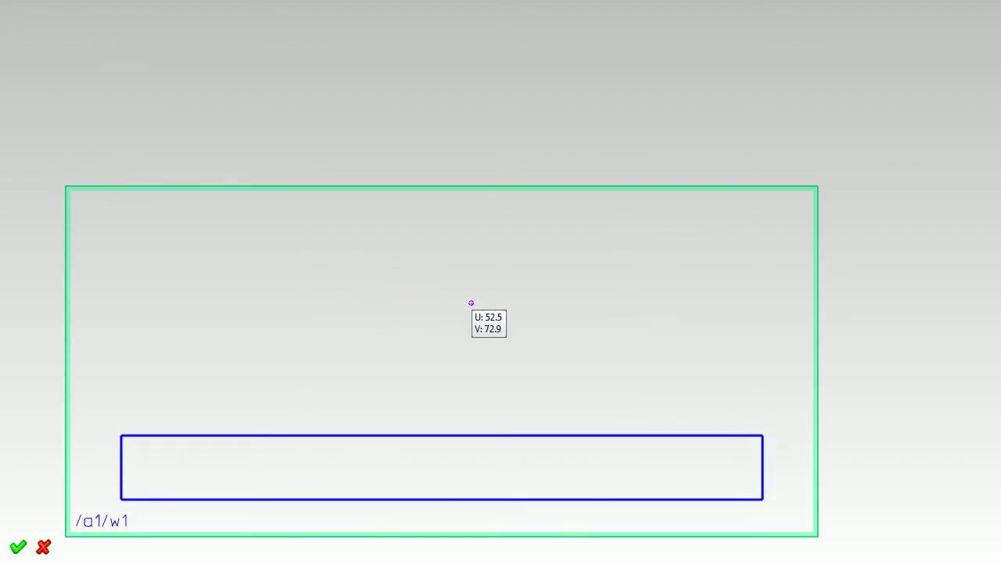
Draw the outer lug circle centred 100 and 150 from the rectangle's bottom-right corner
left_click(761, 498)
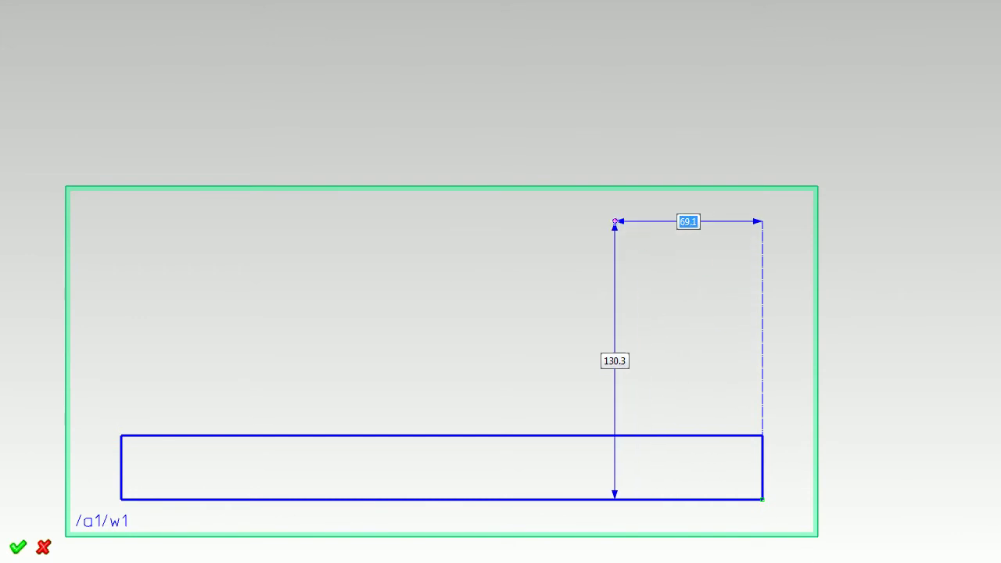
type("100")
key("Tab")
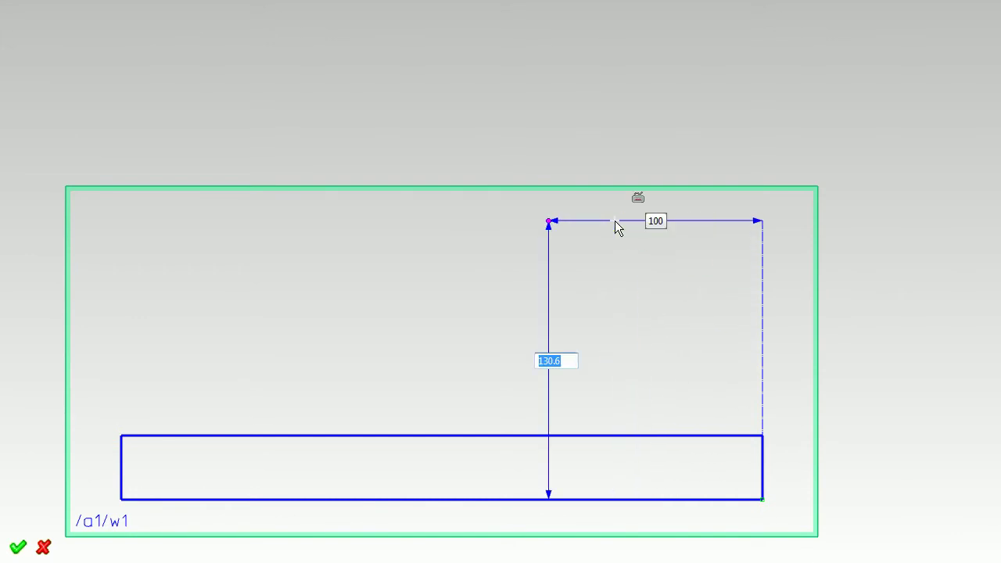
type("150")
key("Return")
left_click(629, 234)
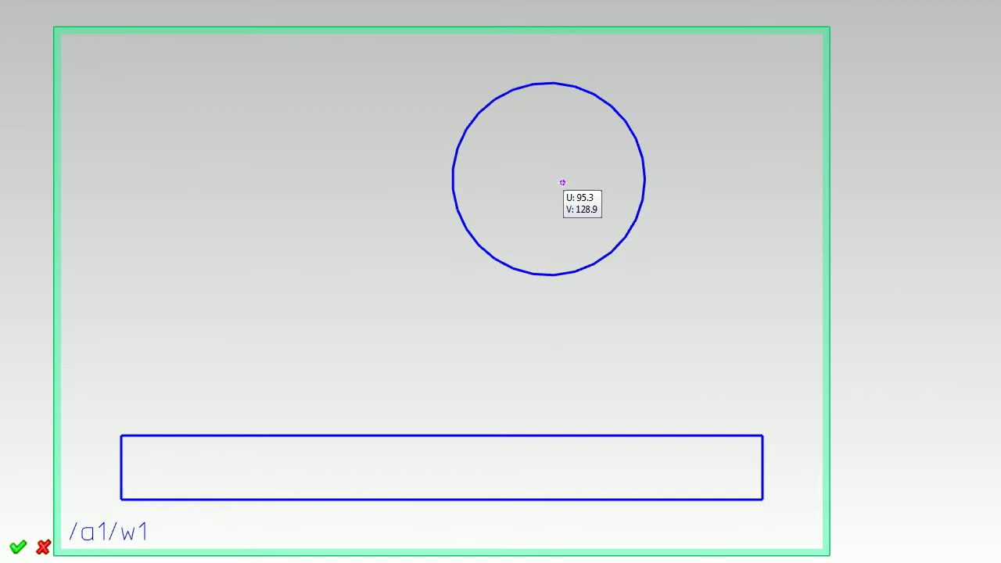
Add a concentric inner hole circle and begin a line at the rectangle's top-right corner
left_click(548, 179)
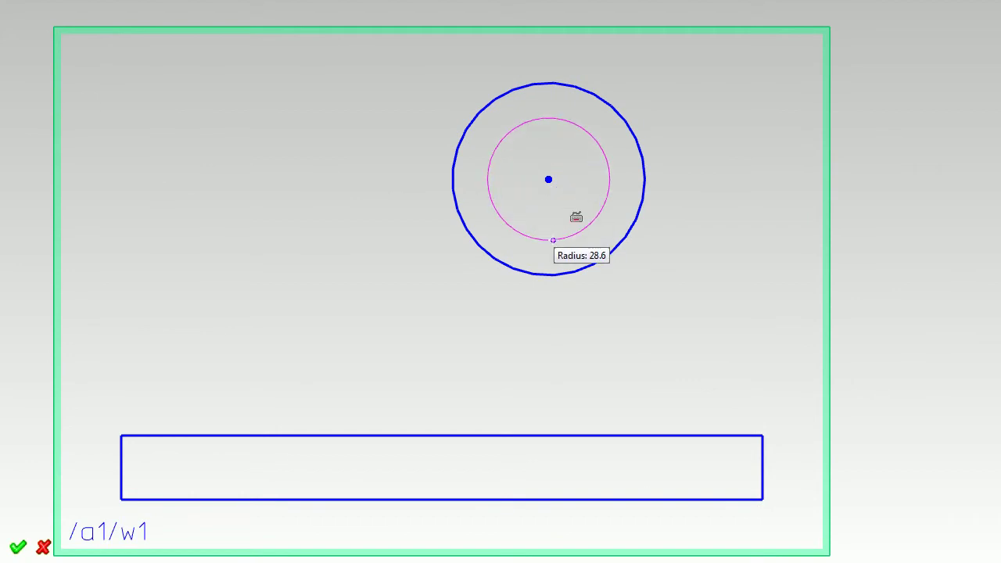
left_click(549, 227)
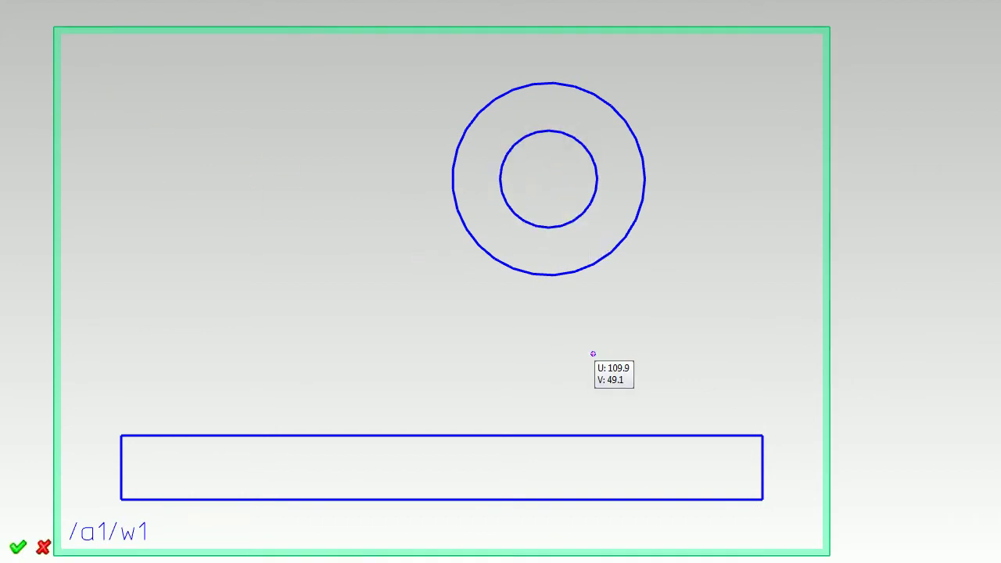
left_click(762, 435)
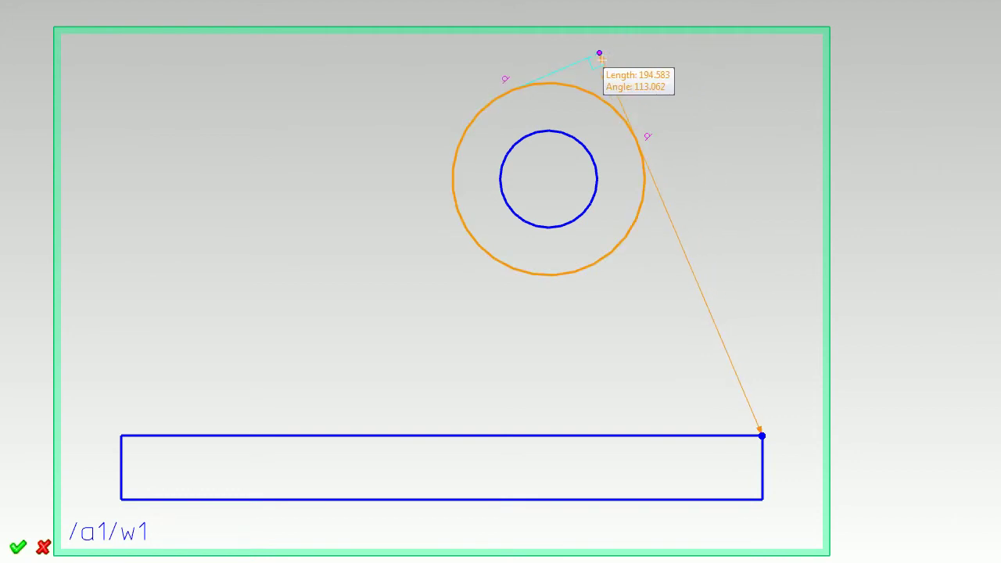
Draw two lines tangent to the outer lug circle
left_click(599, 53)
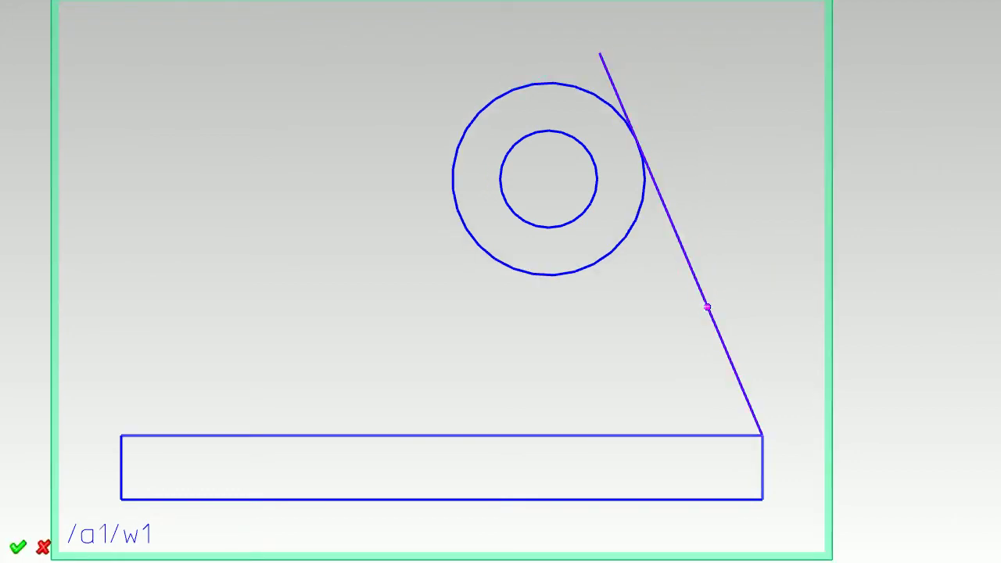
left_click(707, 307)
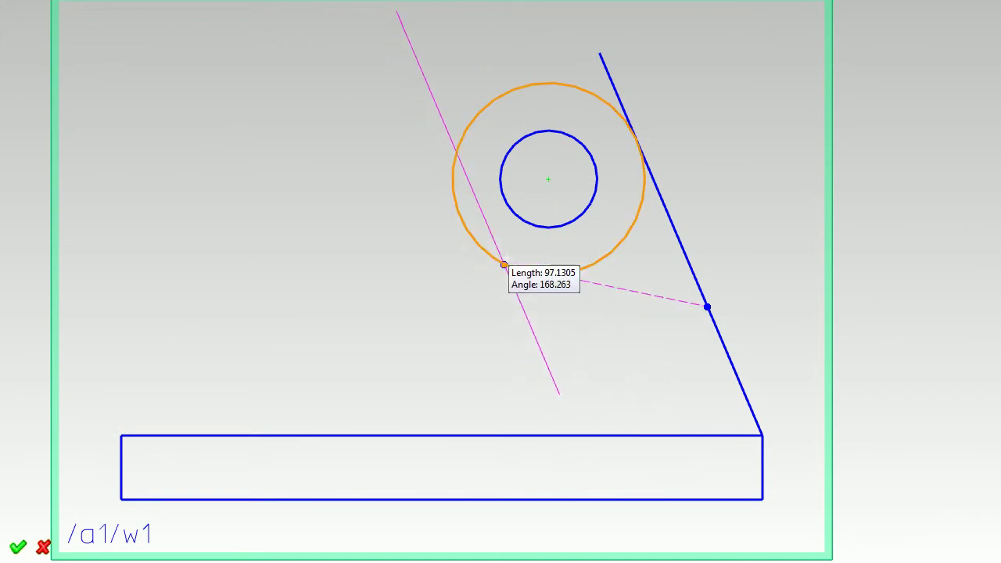
left_click(514, 346)
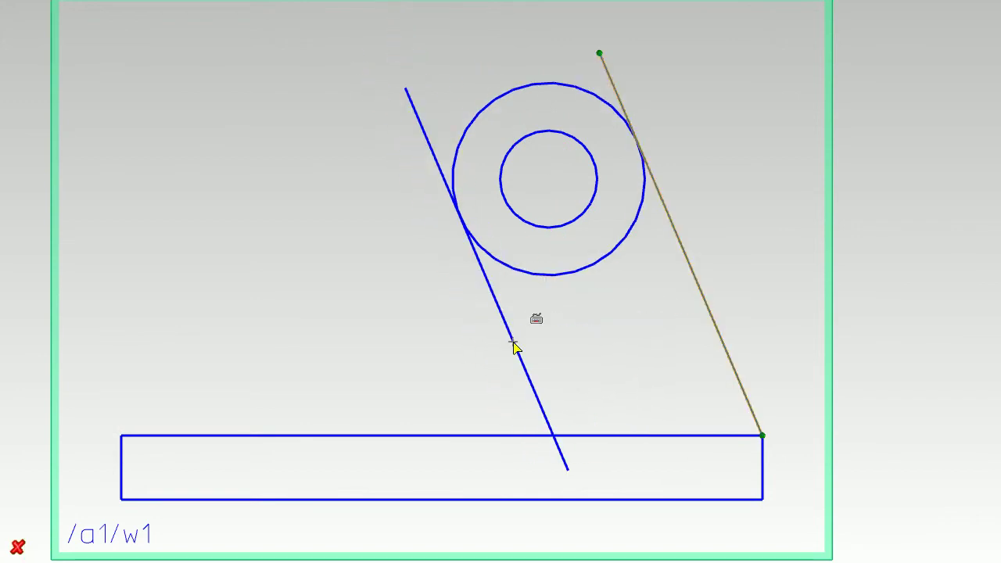
Copy the outer circle so the copy sits tangent to the rectangle's top edge
left_click(621, 243)
left_click(652, 214)
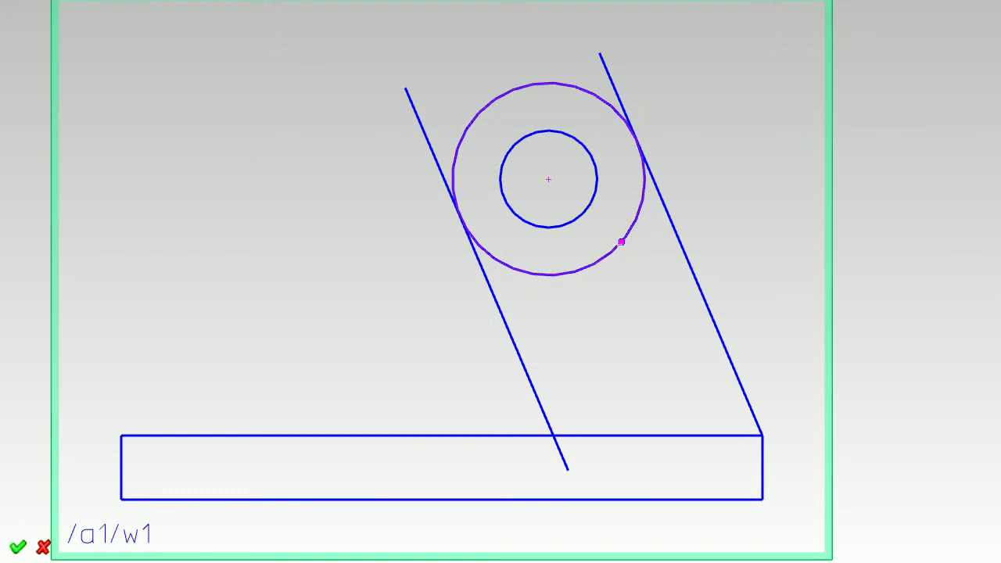
left_click(621, 243)
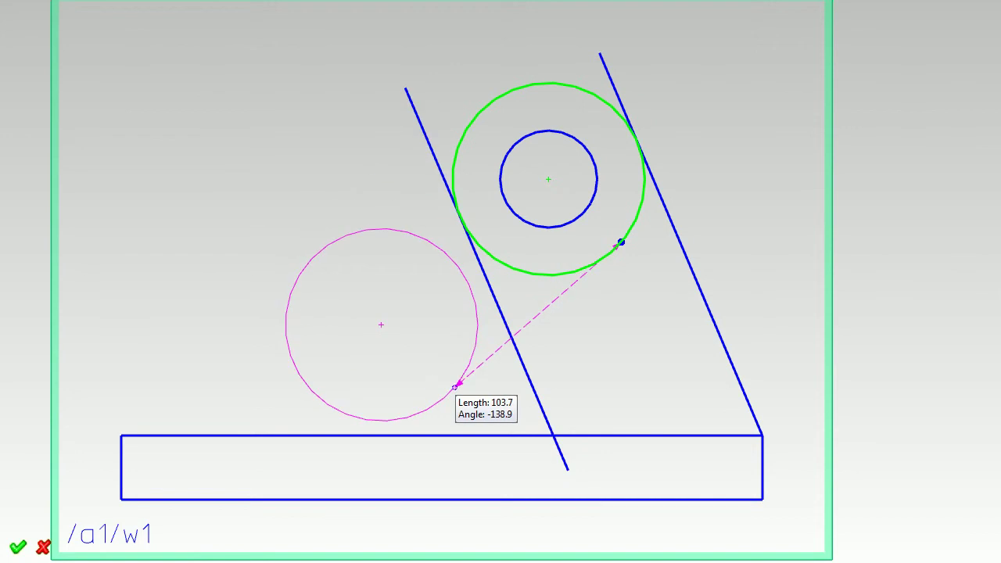
left_click(480, 402)
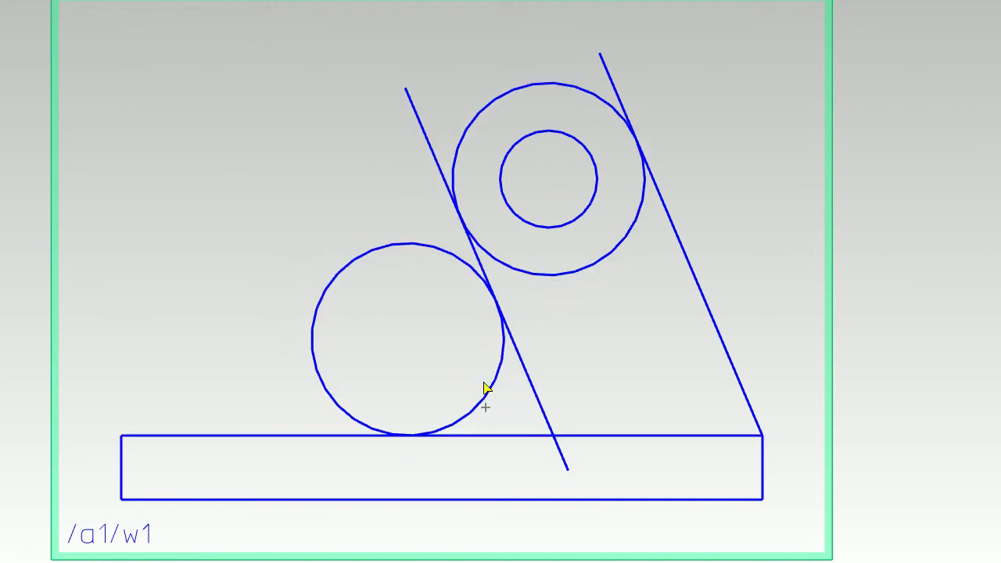
Extrude only the base rectangle 200 in the reversed direction, leaving the lug sketch on w1
key("Home")
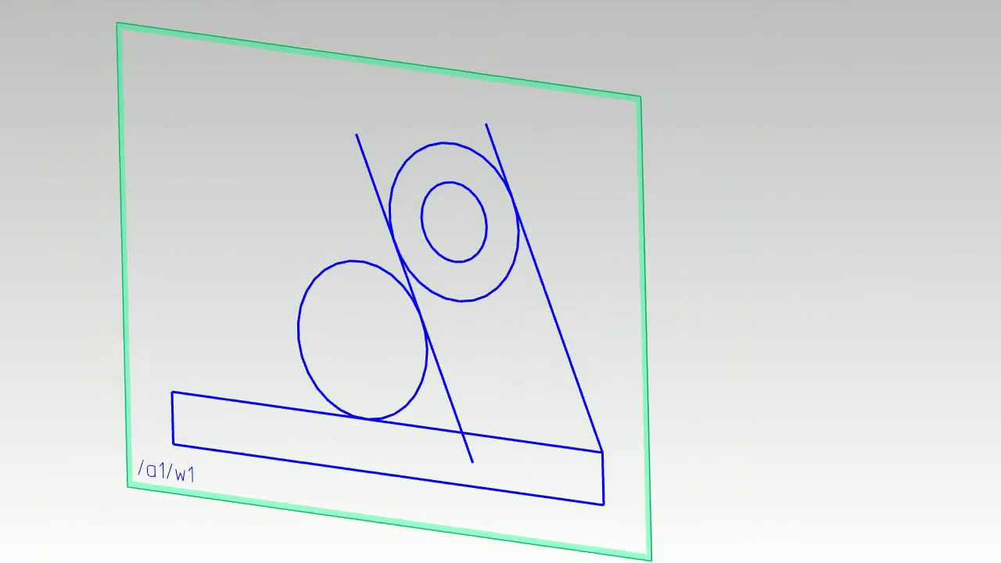
left_click(638, 272)
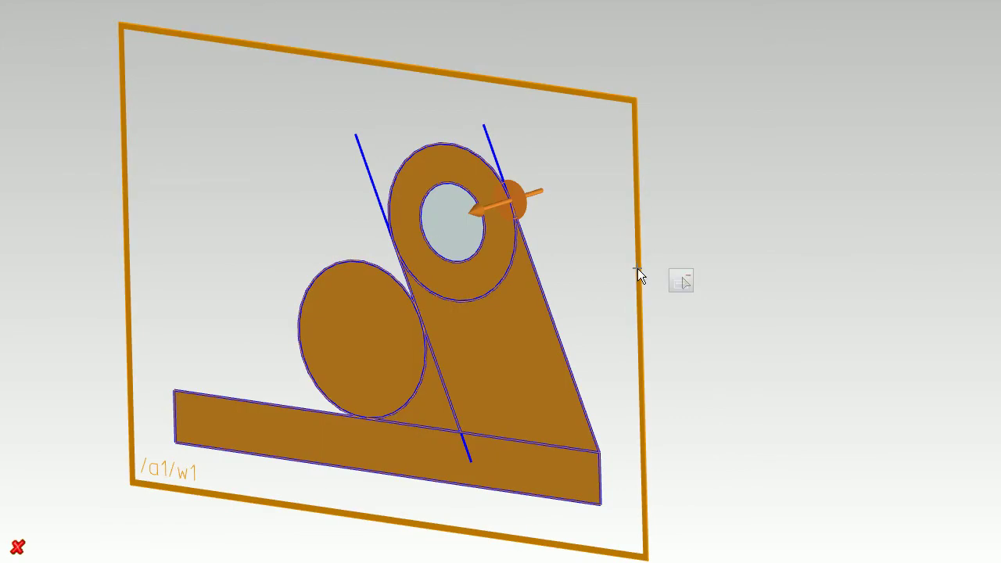
left_click(680, 282)
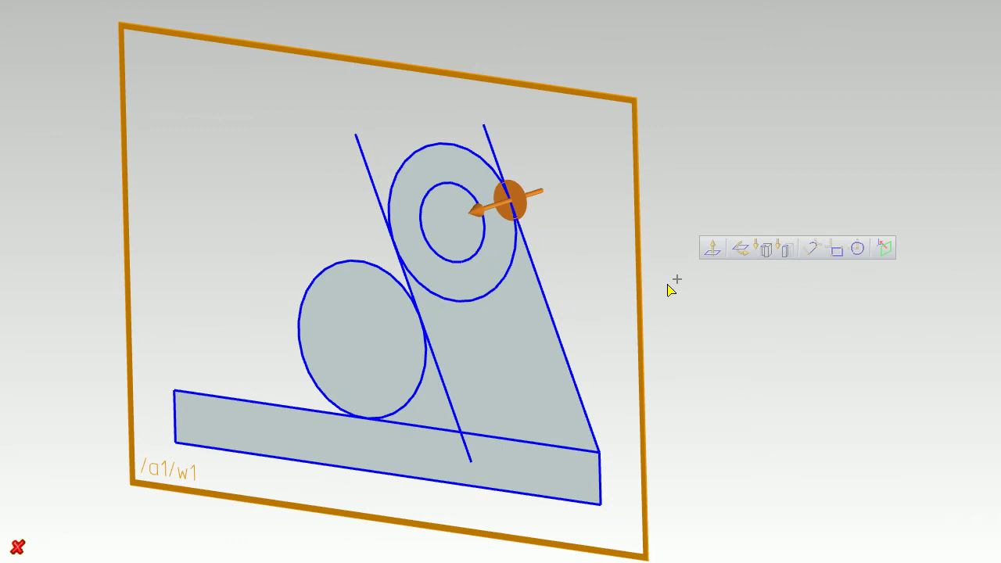
left_click(413, 451)
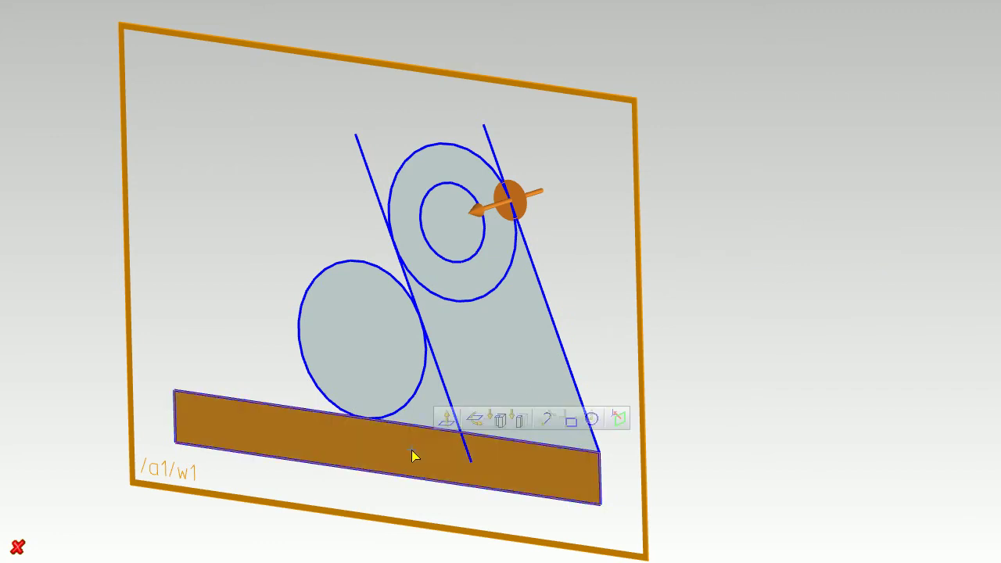
left_click(475, 209)
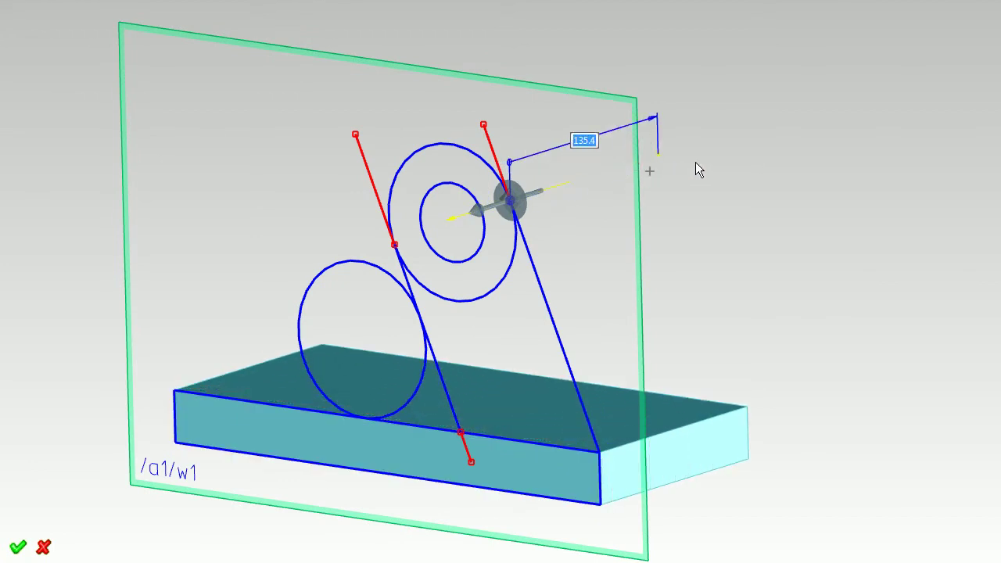
type("200")
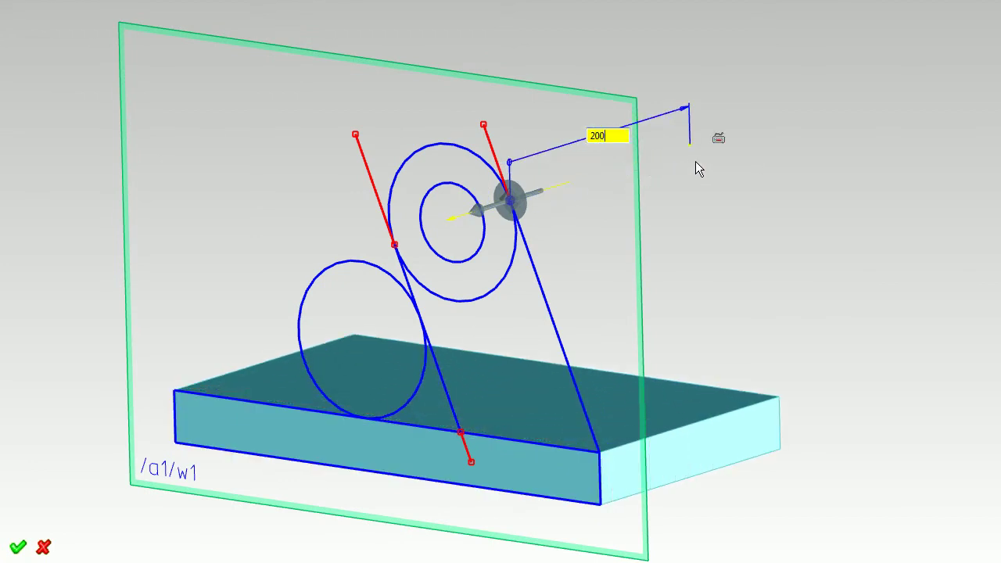
key("Return")
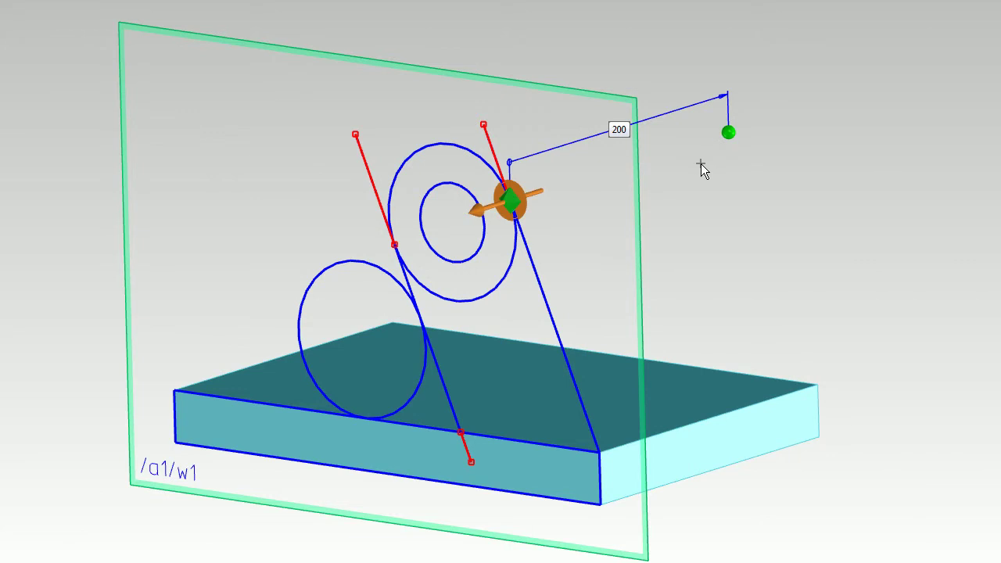
key("Escape")
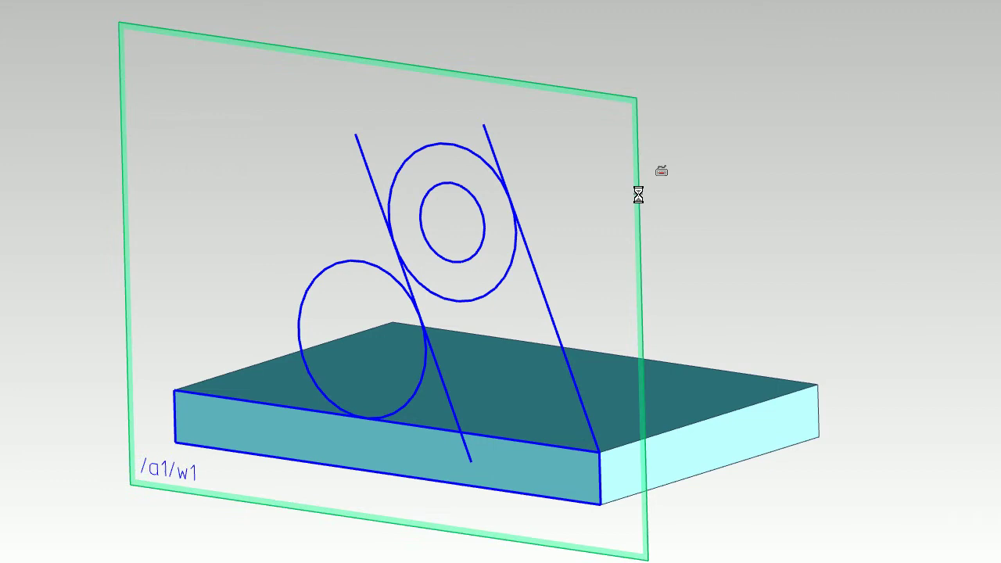
Extrude the slanted lug profile with its hole 30 deep, excluding the base face and left circle
left_click(639, 197)
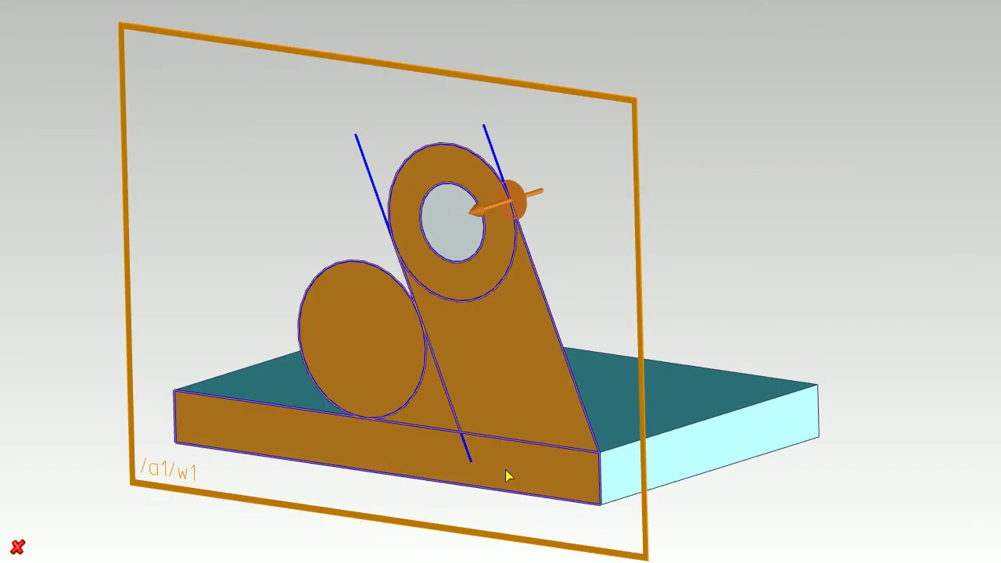
left_click(405, 413)
left_click(380, 374, "ctrl")
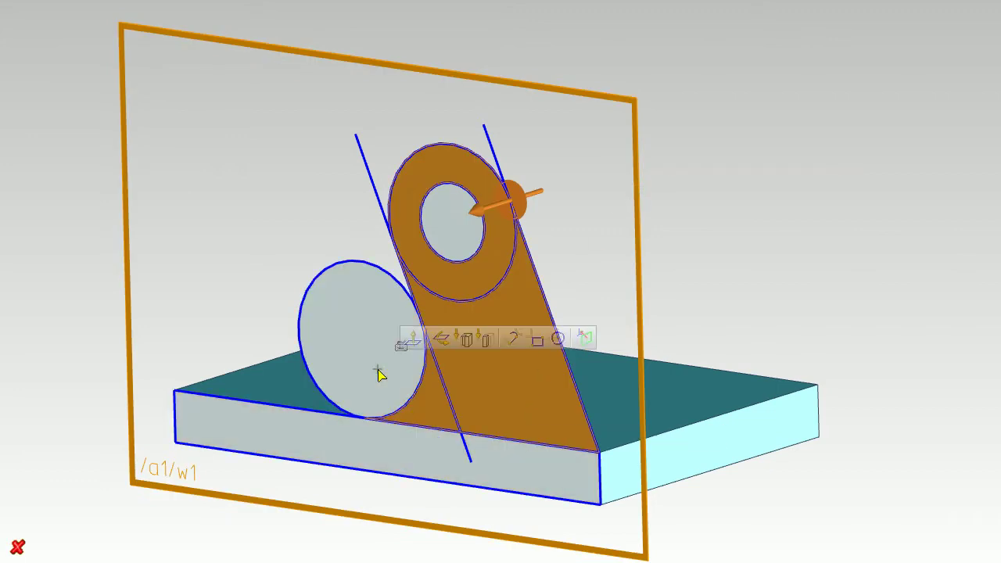
left_click(488, 210)
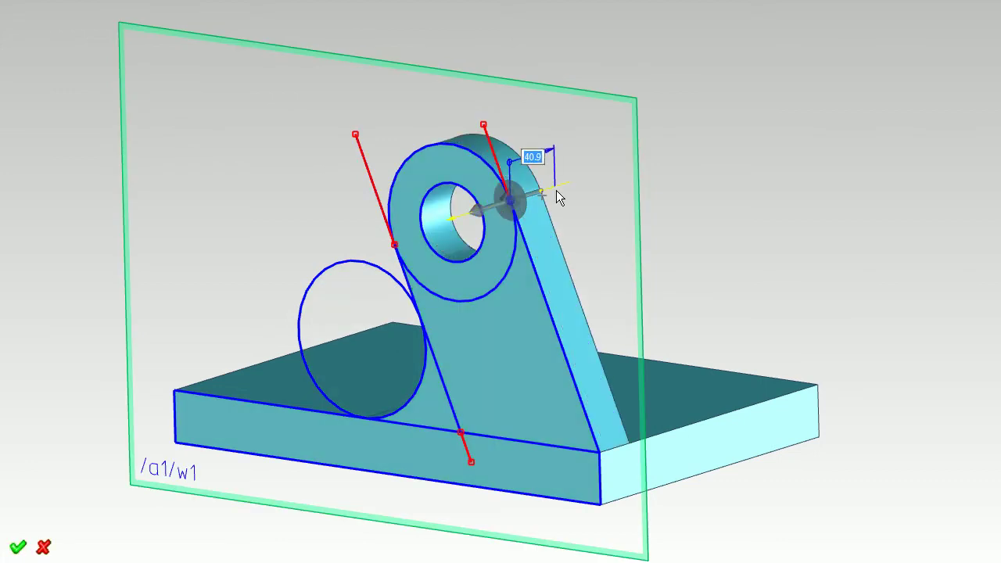
type("3")
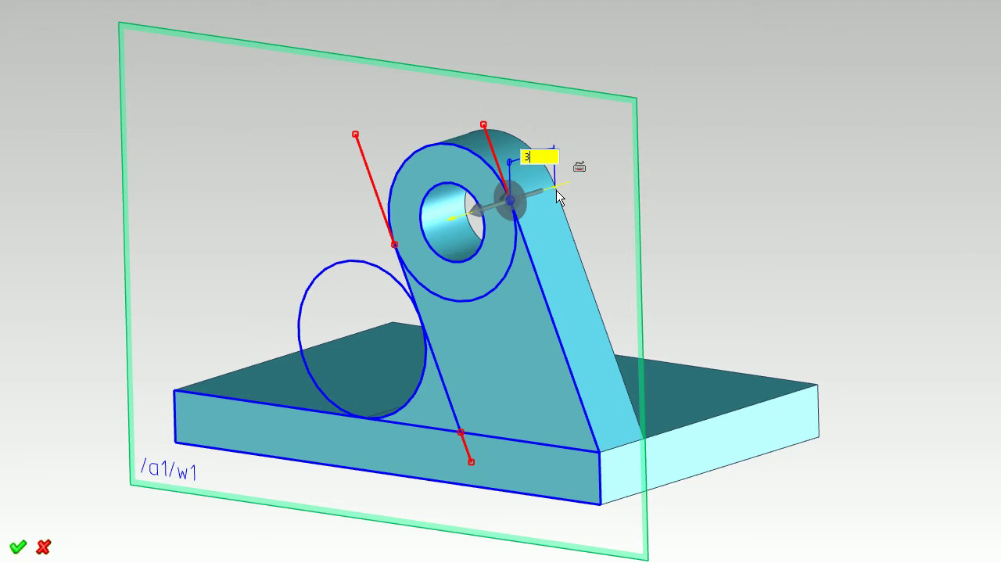
type("0")
key("Return")
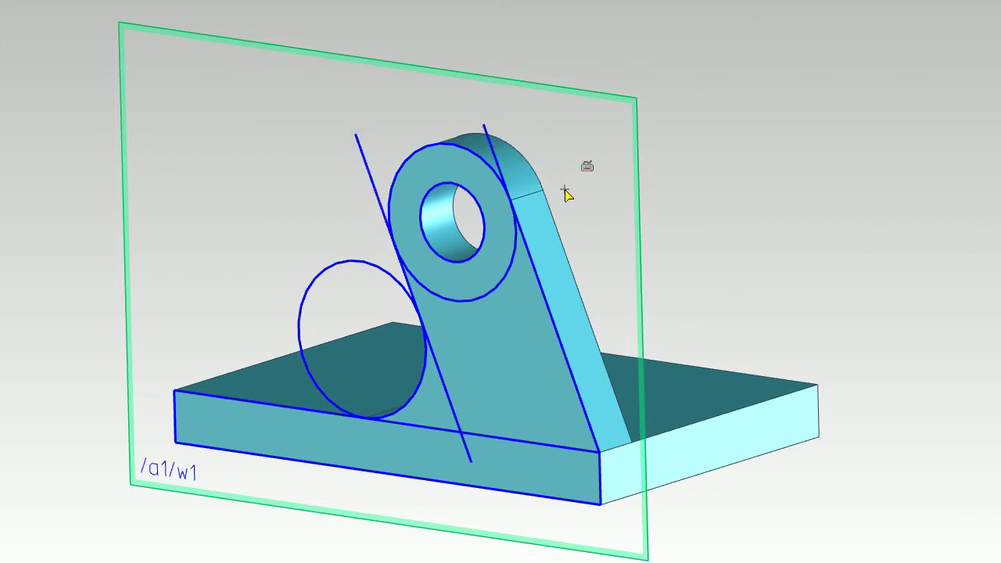
Move the sketch workplane 200 along its normal behind the part
left_click(640, 203)
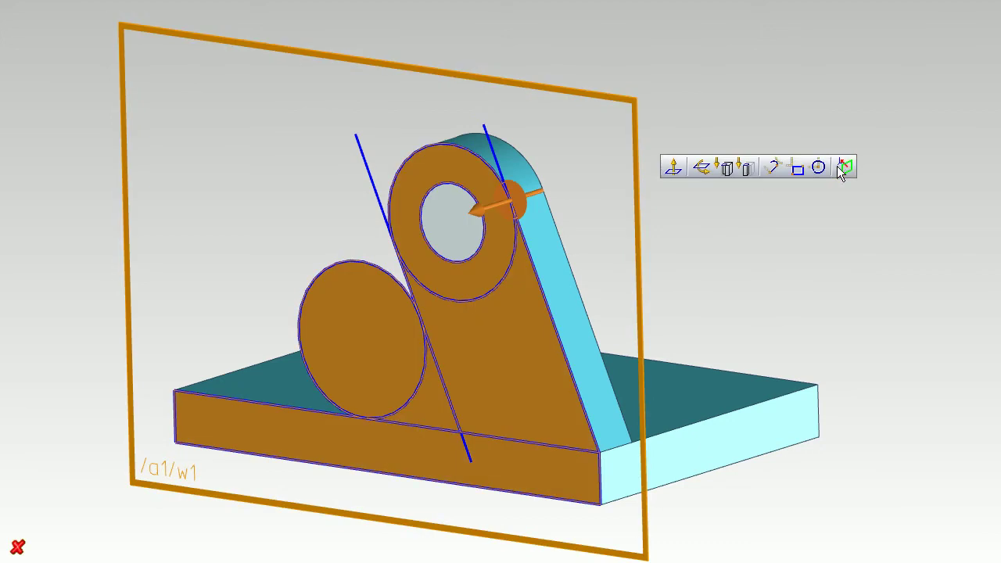
left_click(845, 166)
left_click(297, 442)
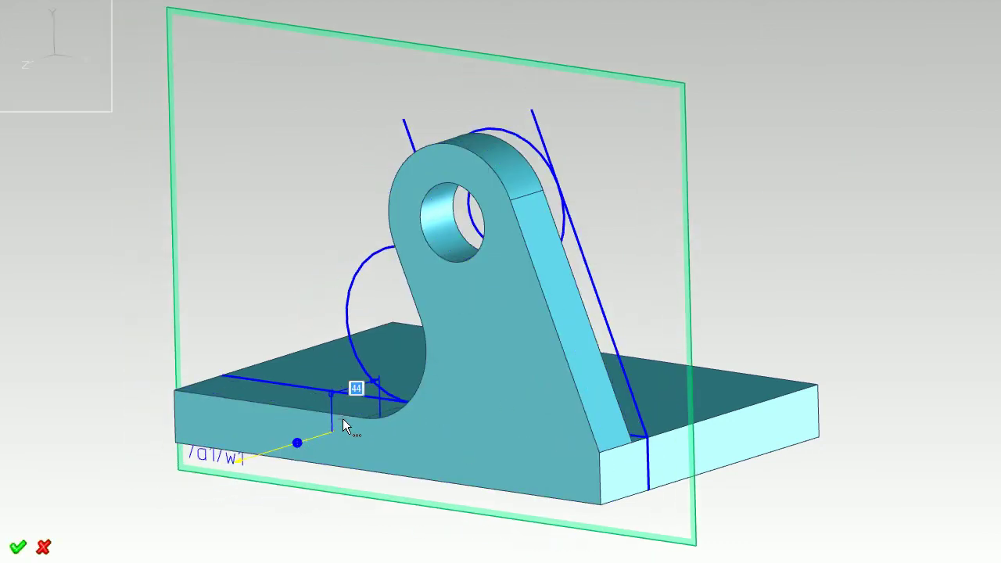
type("200")
key("Return")
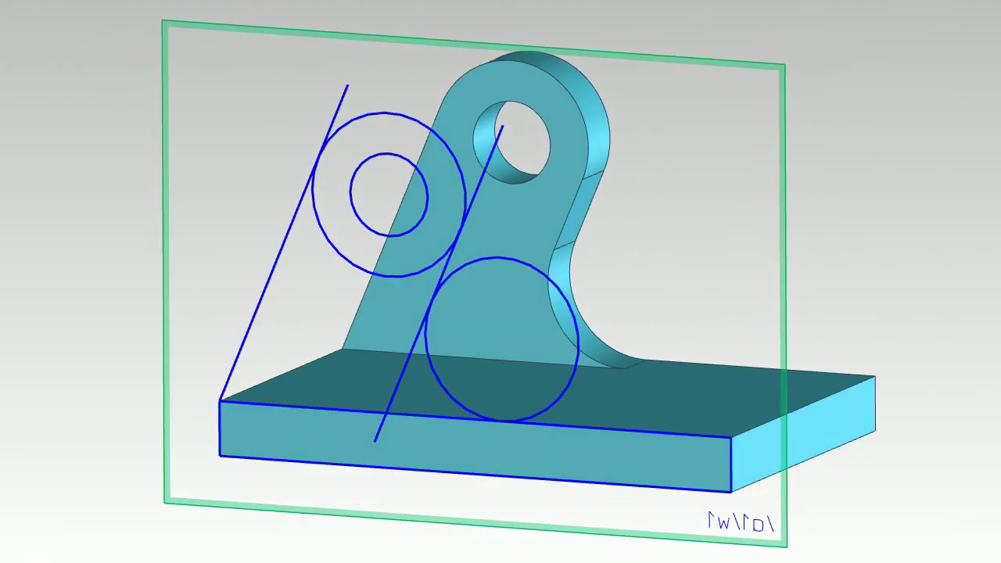
Drag the spare circle to the sketch's upper right and start rotating the slanted line
left_click(568, 242)
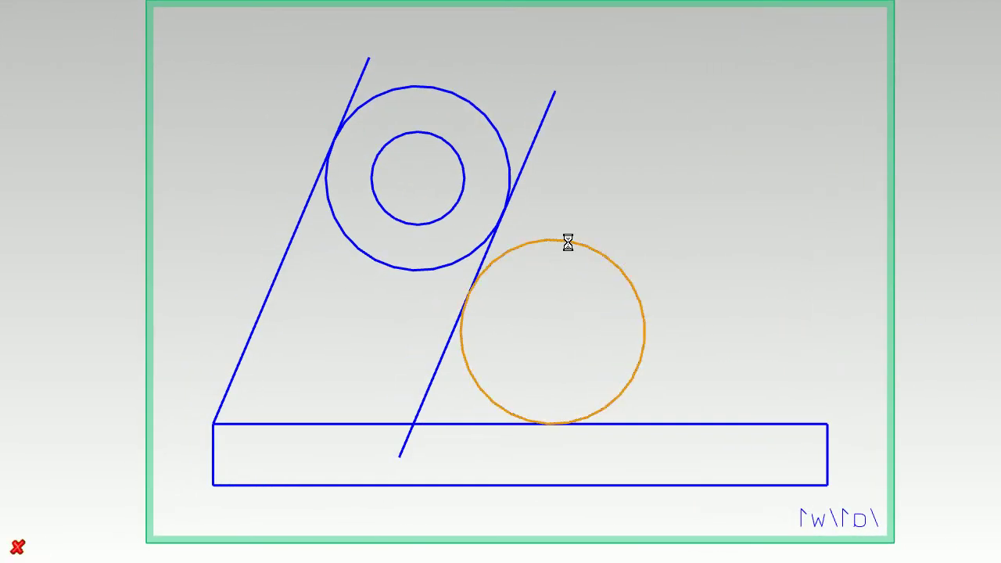
left_click_drag(568, 242, 746, 87)
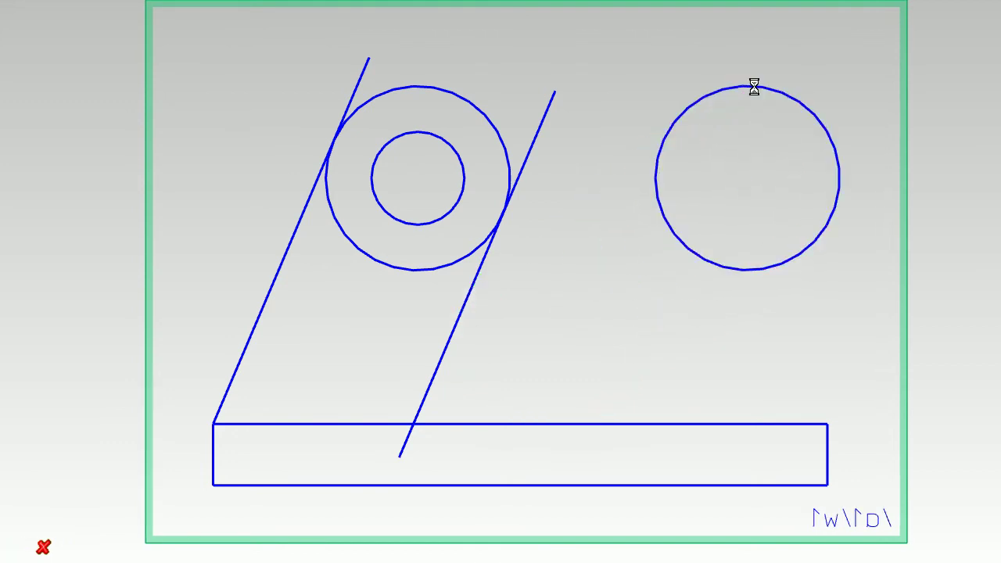
left_click(428, 395)
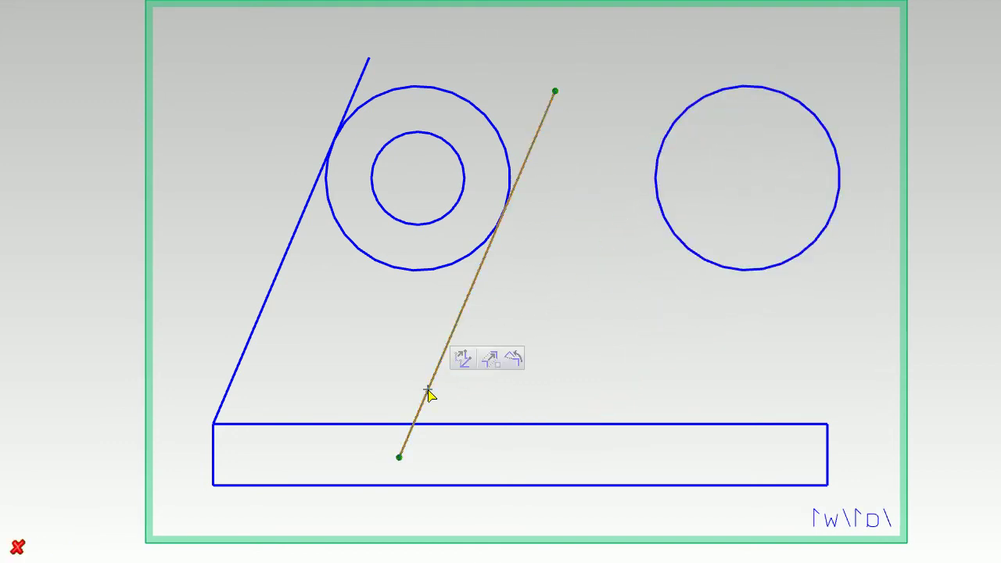
left_click(513, 359)
Rotate the slanted line about the ring's centre until it stands vertical
left_click(418, 178)
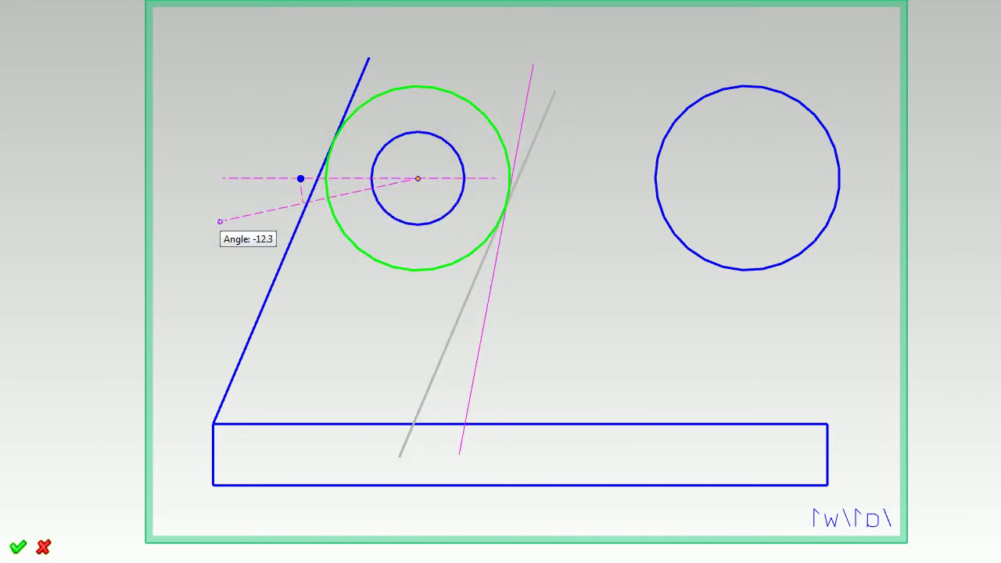
key("Escape")
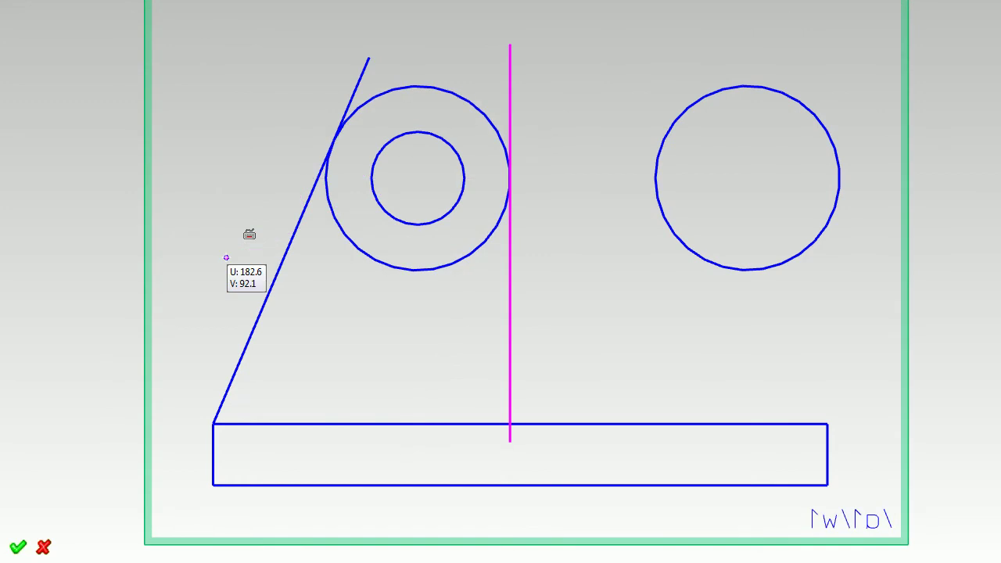
key("Escape")
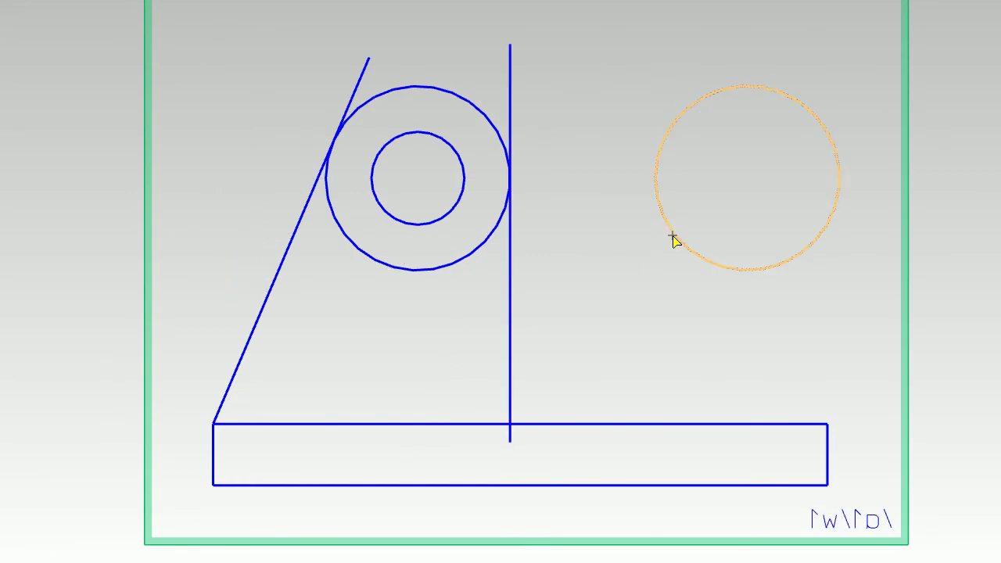
Shrink the spare circle to radius 22.1 and place it tangent to the vertical line and base top
left_click(660, 209)
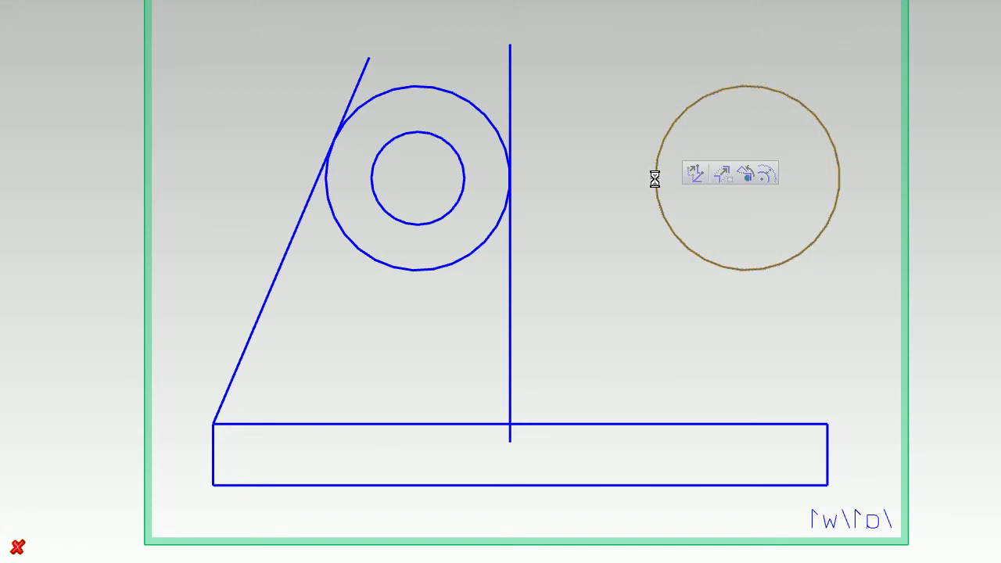
left_click_drag(654, 179, 703, 175)
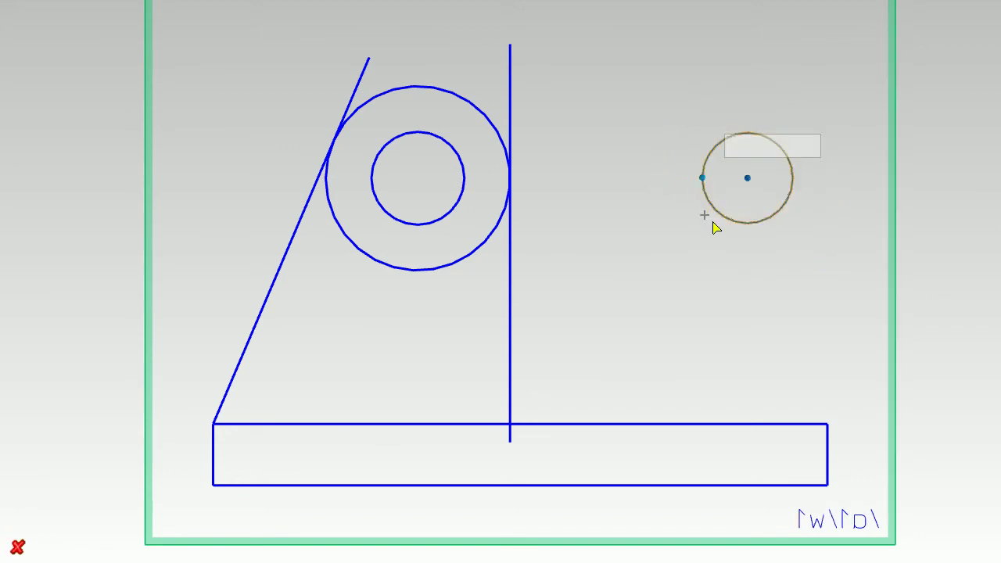
left_click(748, 179)
left_click_drag(748, 179, 555, 378)
left_click(701, 308)
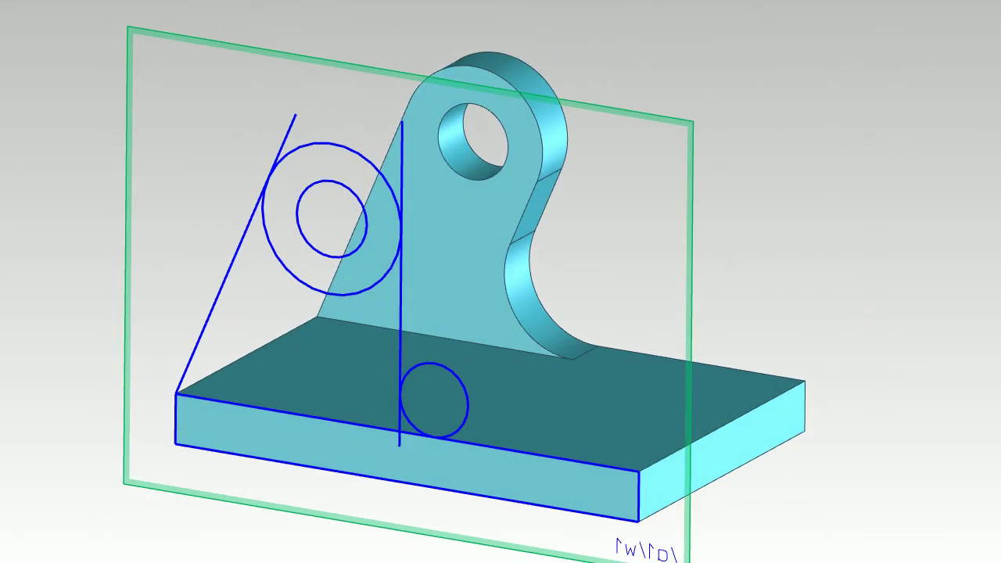
Extrude the second lug profile 30, excluding the base front face and the small circle
left_click(635, 470)
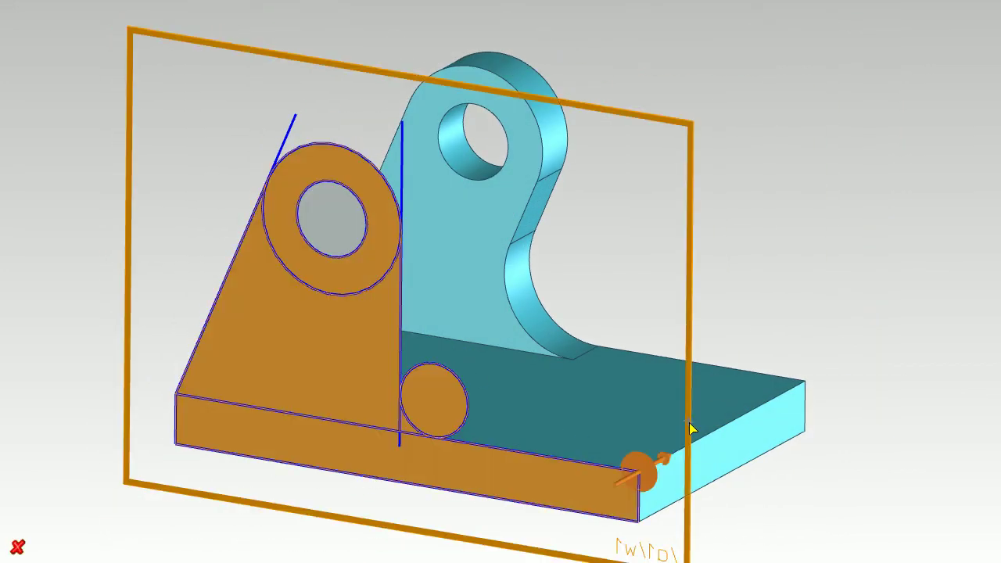
left_click(568, 492)
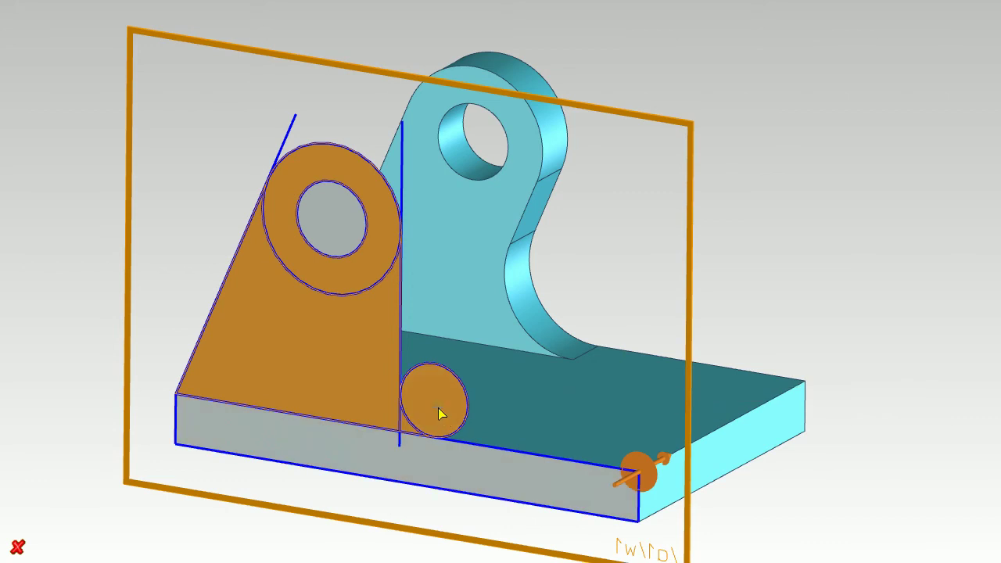
left_click(440, 414)
left_click(630, 480)
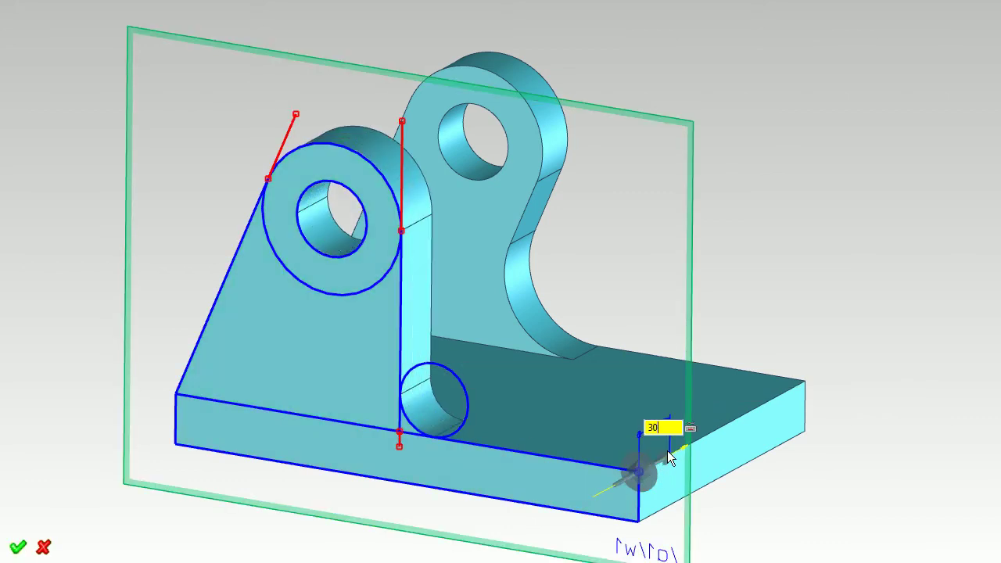
left_click(667, 457)
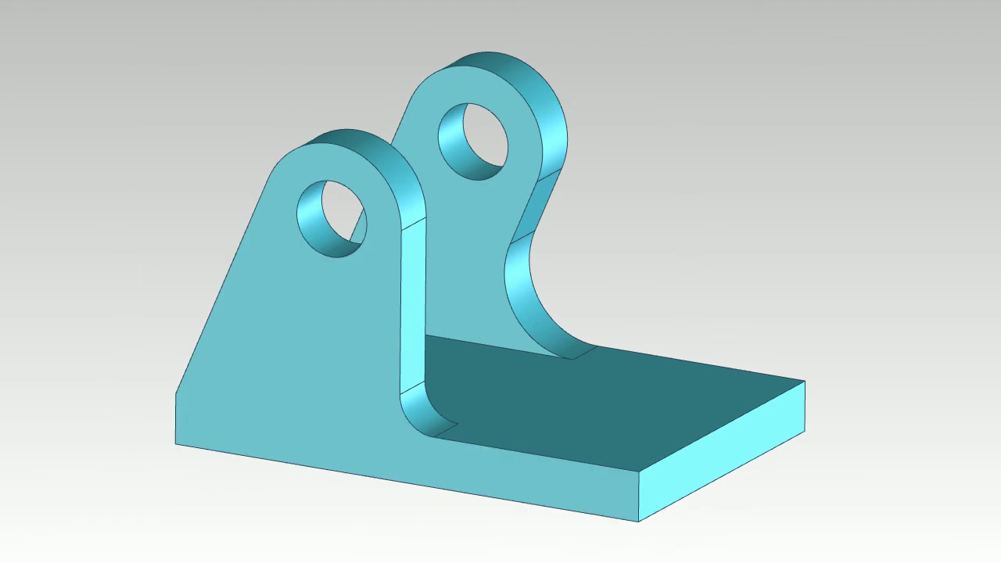